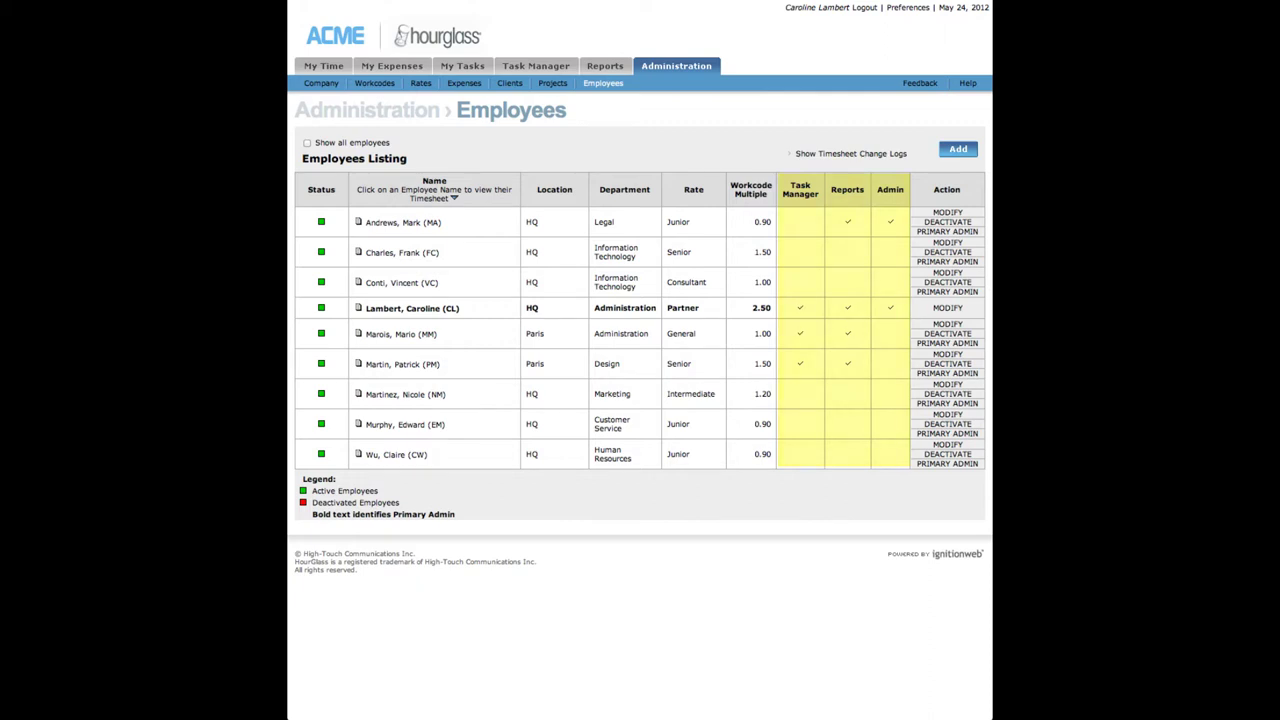
Step: Open the employee's timesheet and review the May 23 and May 24 entries
left_click(381, 365)
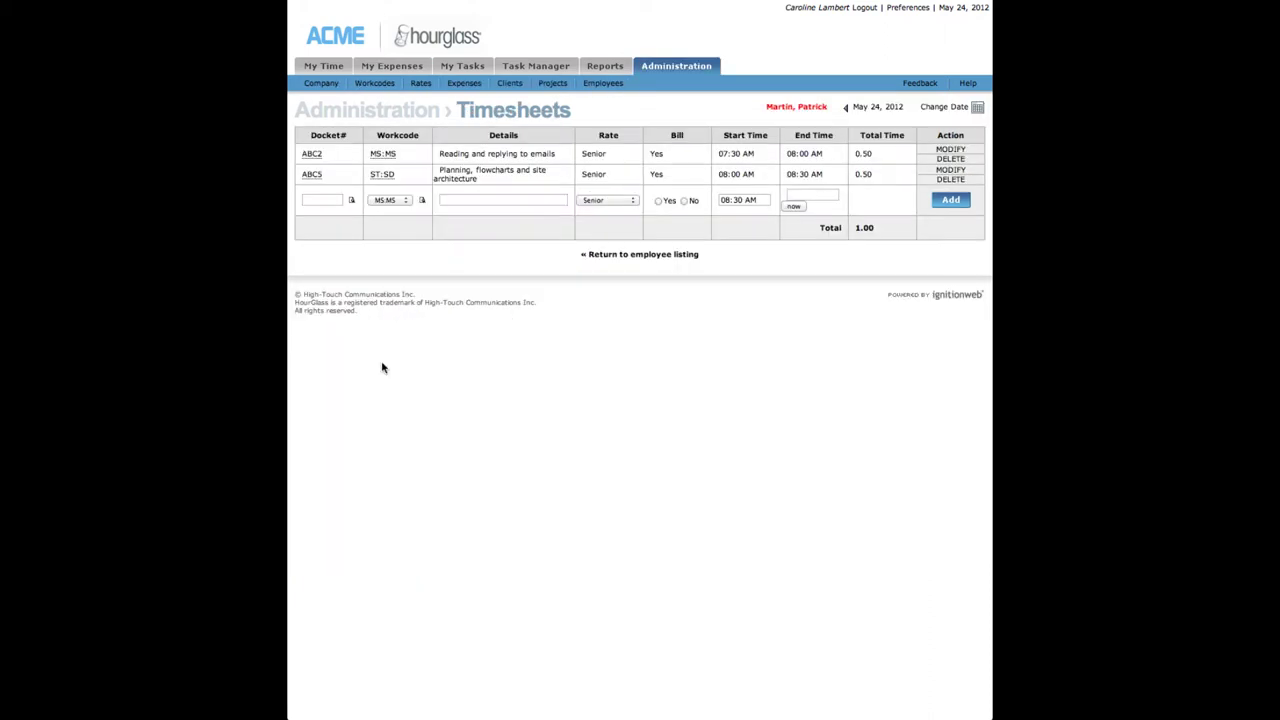
left_click(846, 107)
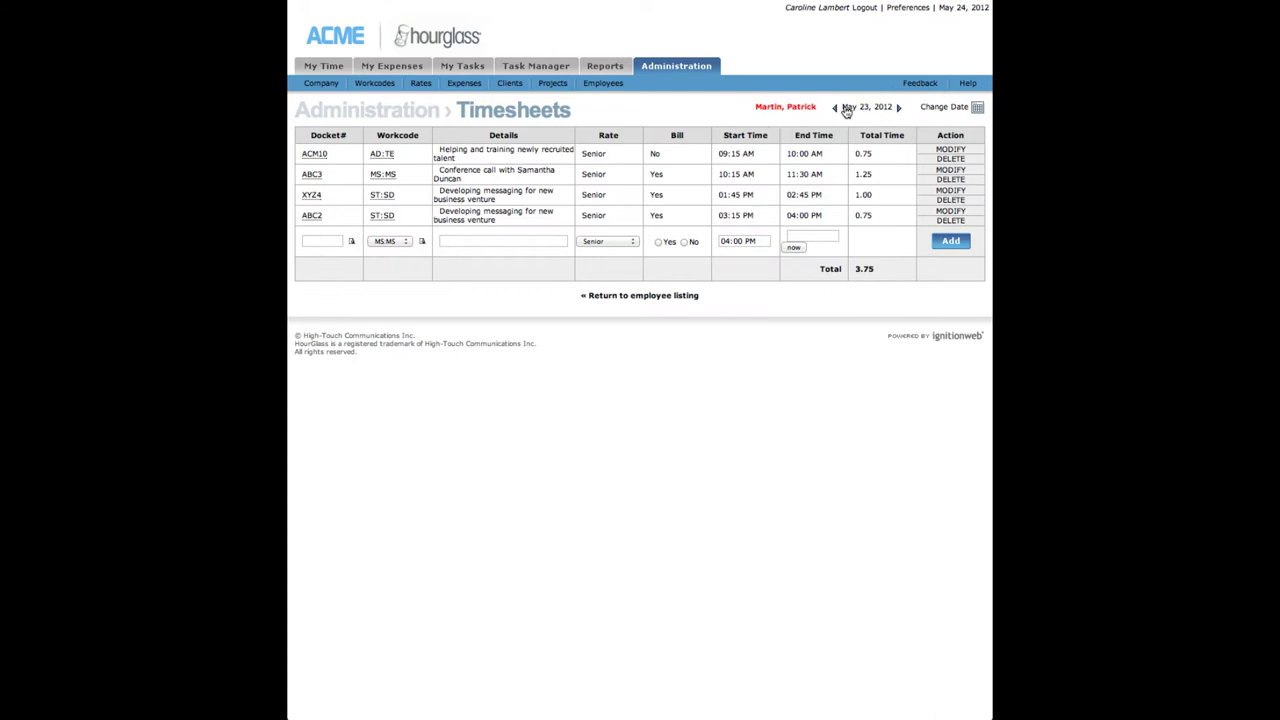
left_click(899, 108)
Step: Modify and accept the first timesheet entry, then return to the Employees listing
left_click(940, 150)
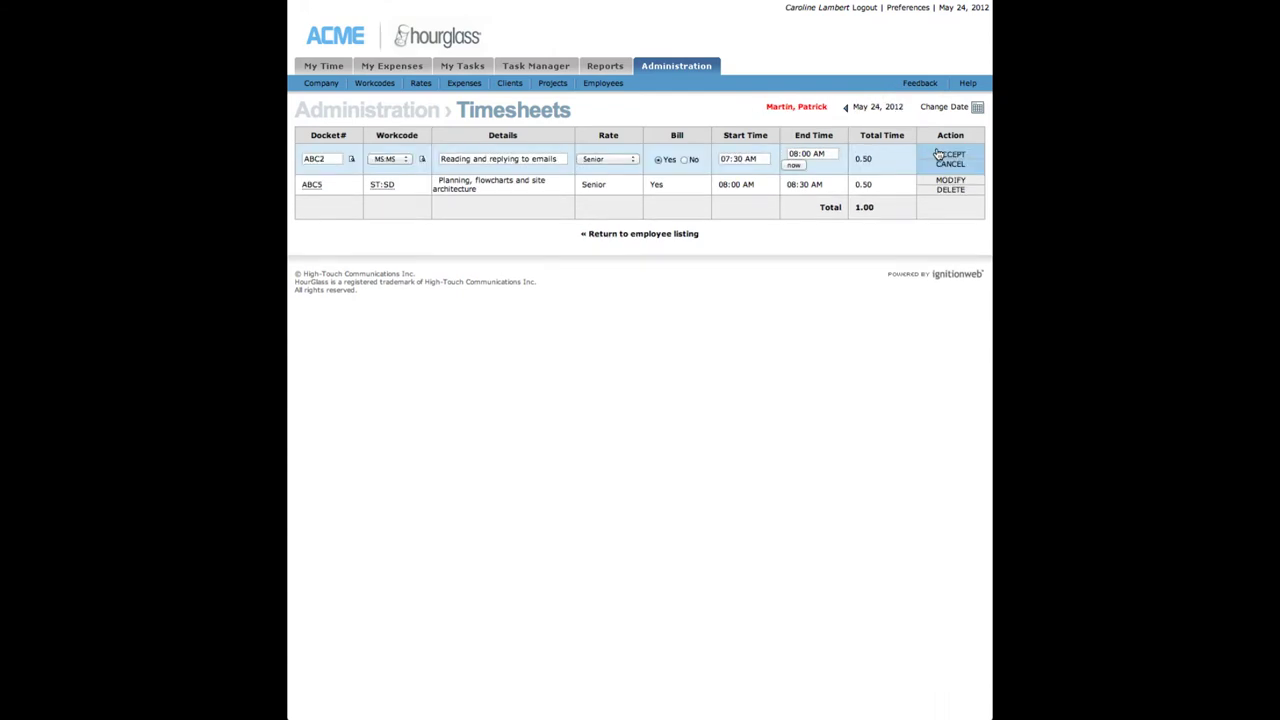
left_click(948, 155)
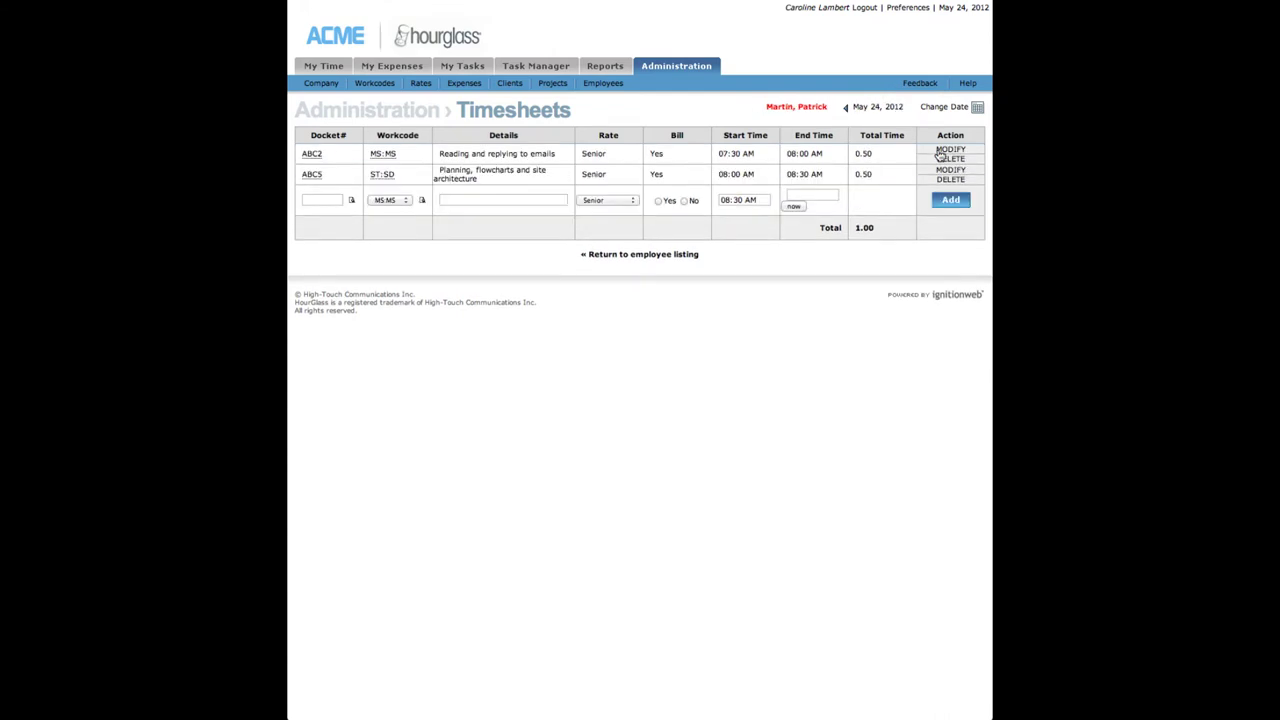
left_click(622, 86)
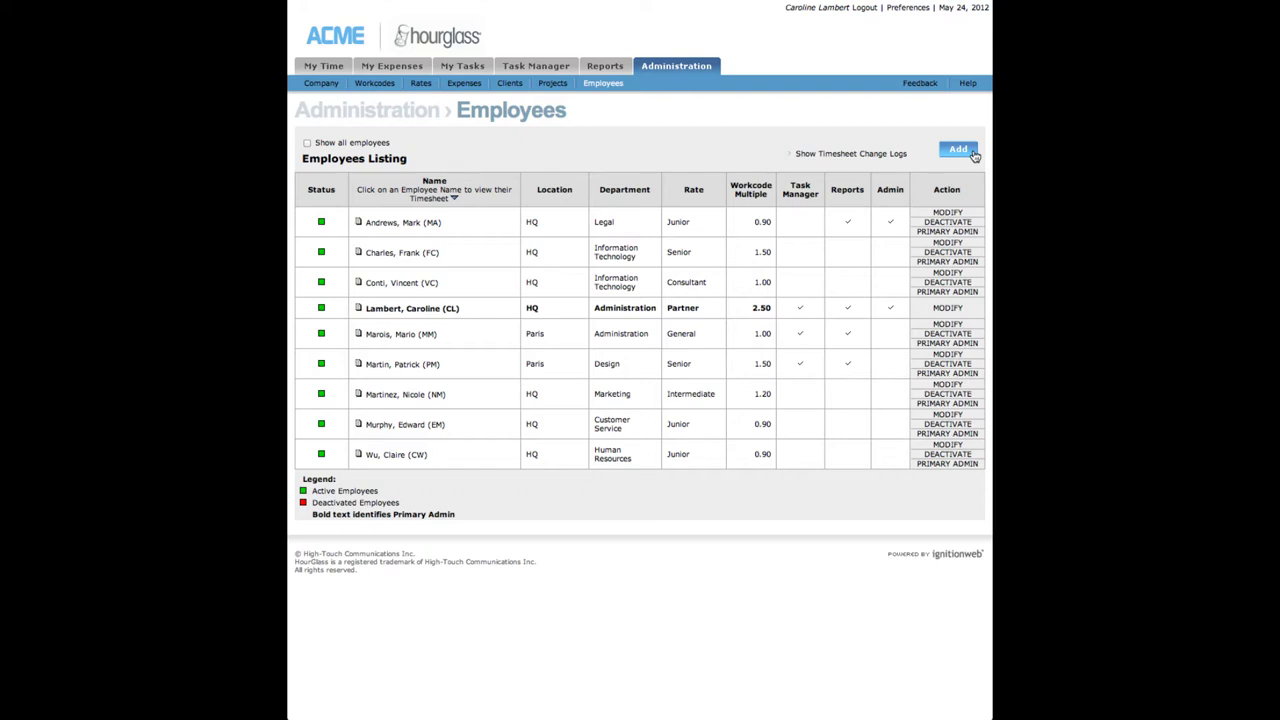
Step: Start a new employee record with the login e-mail, a password and its confirmation
left_click(958, 149)
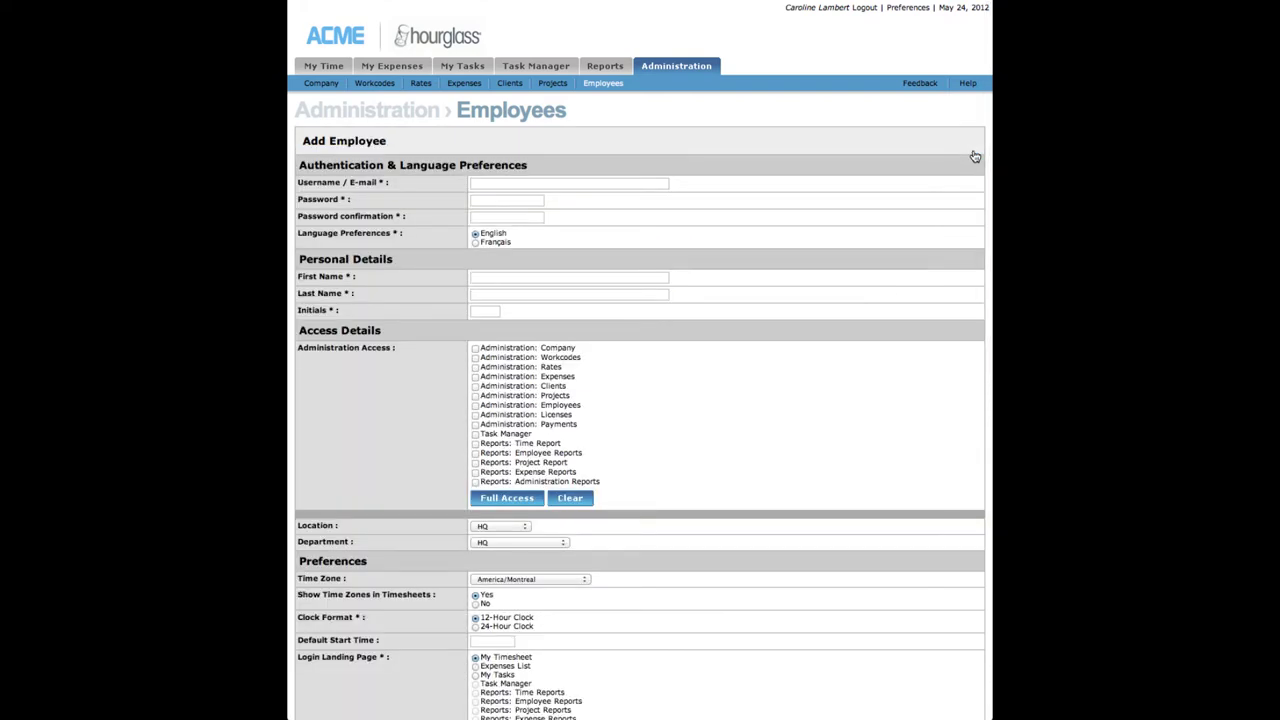
left_click(660, 183)
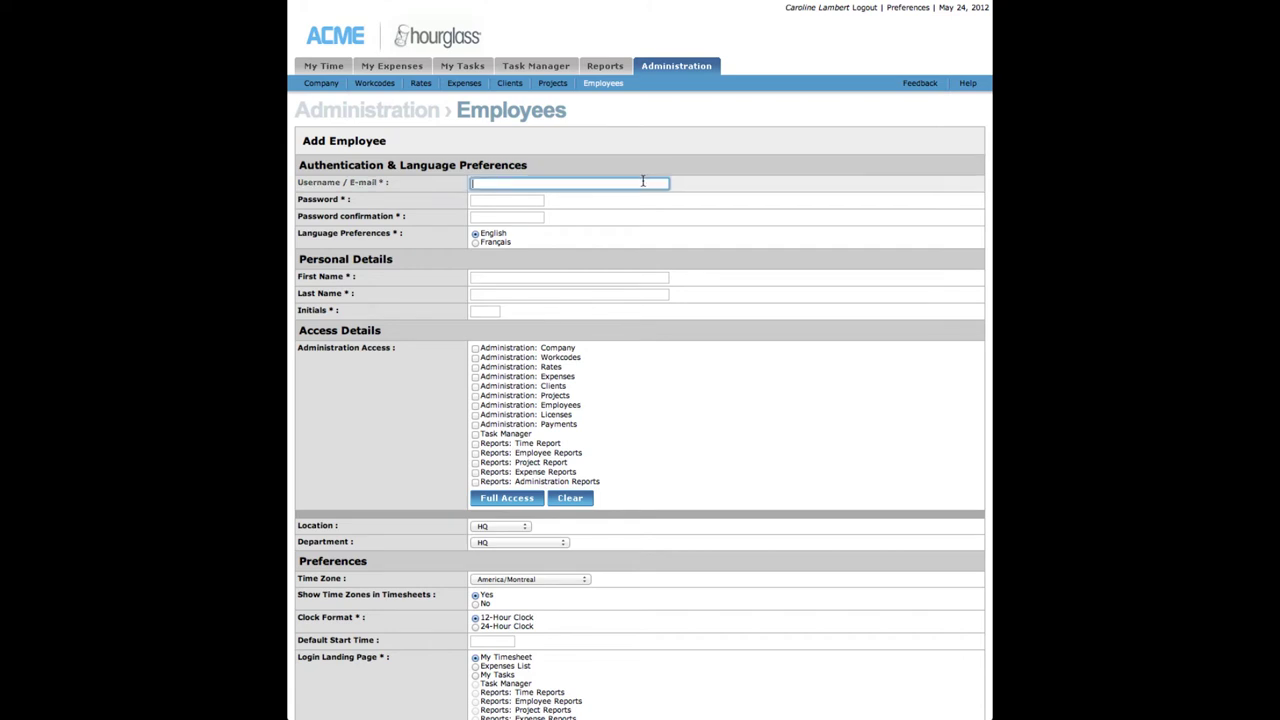
type("MikeJohnson@example.com")
key("Tab")
type("123456")
key("Tab")
type("123456")
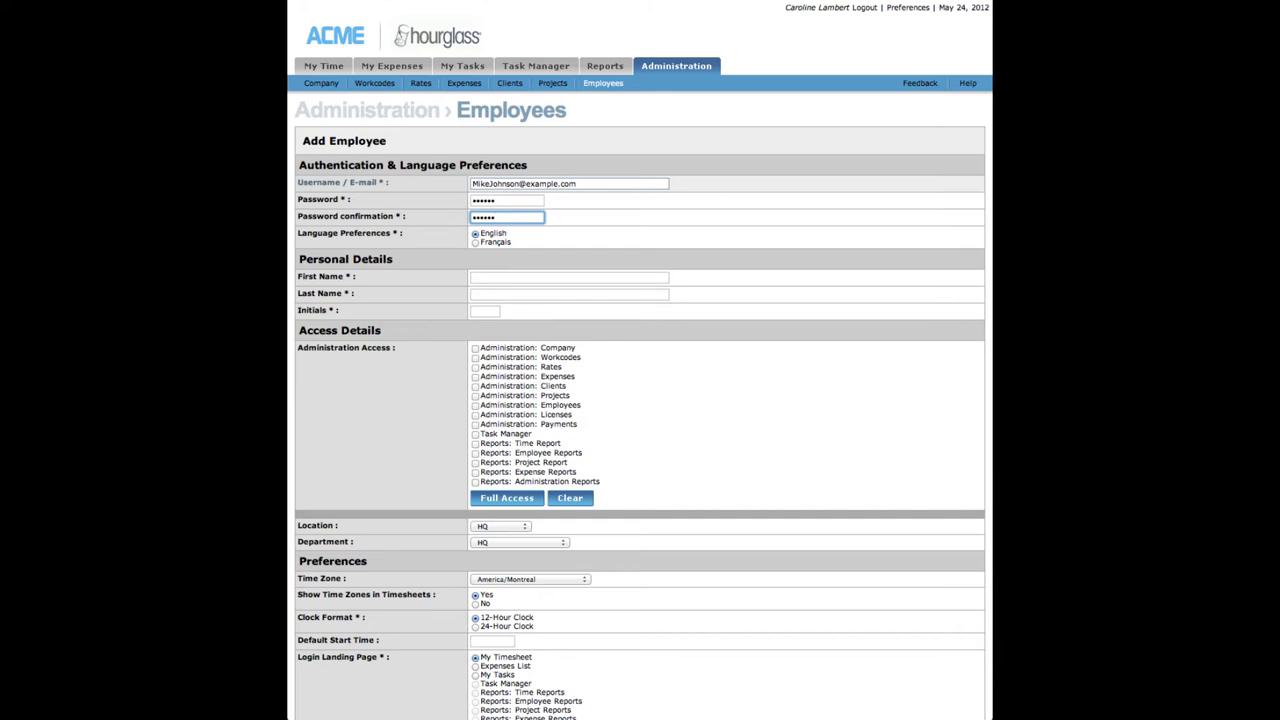
Step: Fill in the new employee's first name, last name and initials
key("Tab")
key("Tab")
key("Tab")
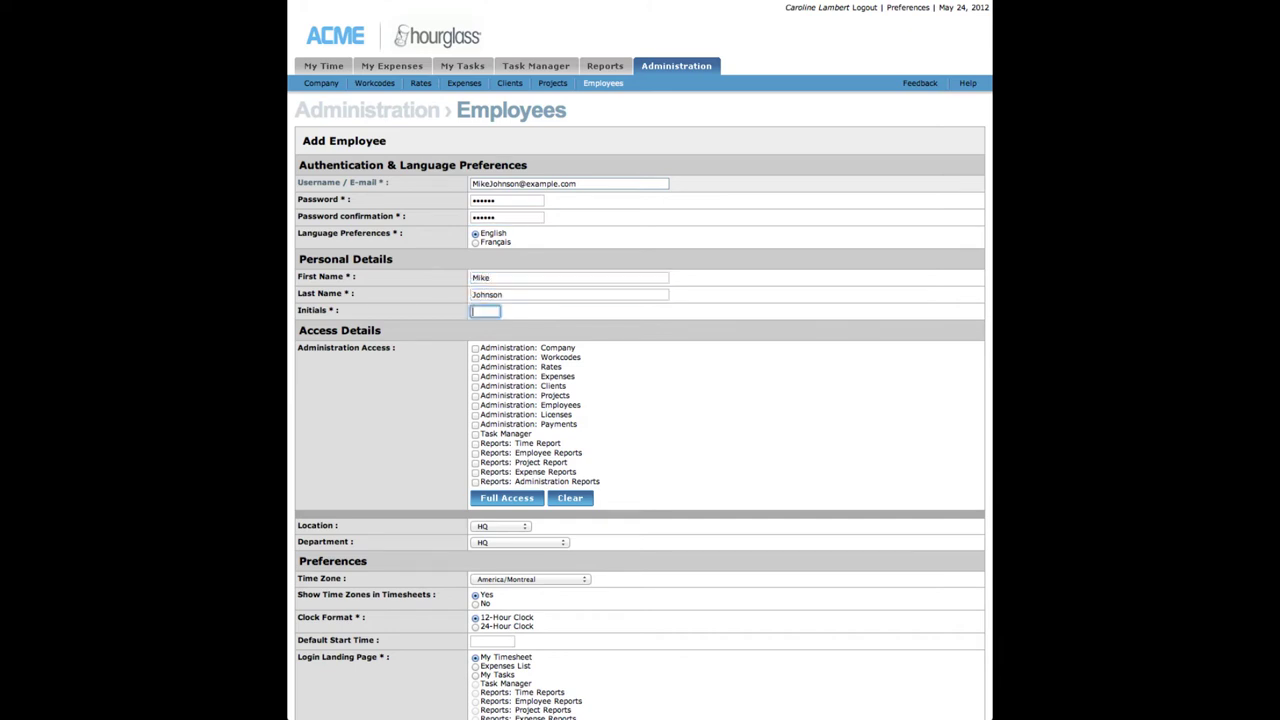
type("MJ")
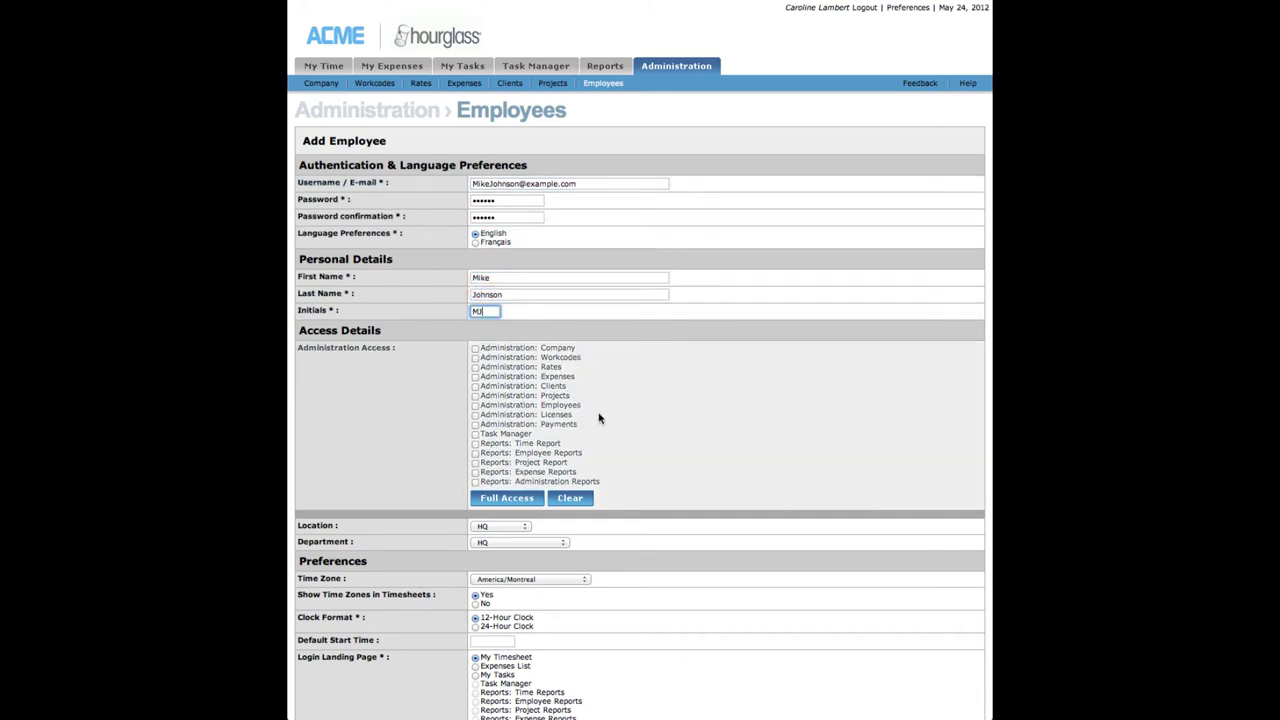
Step: Grant Task Manager access and set location to Montreal and department to Design
left_click(475, 434)
left_click(476, 435)
scroll(476, 437, "down", 4)
left_click(500, 133)
left_click(495, 222)
left_click(540, 149)
left_click(556, 185)
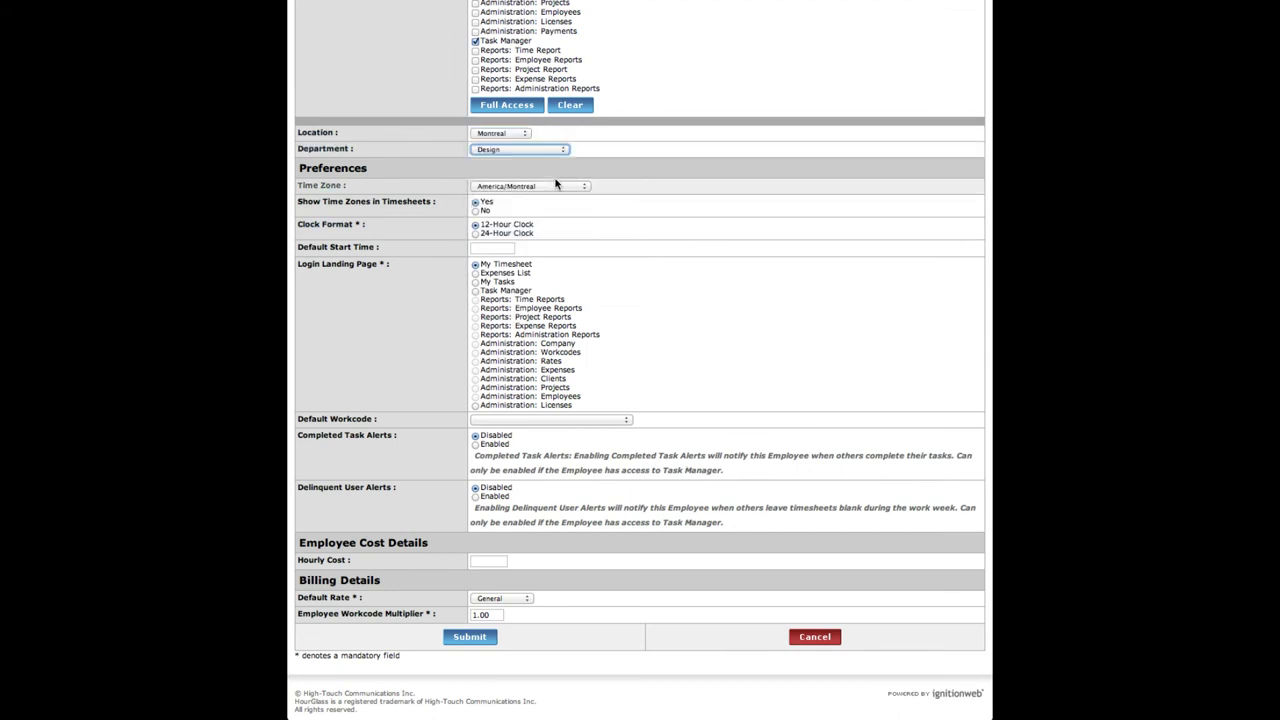
Step: Set the default start time to 8:30am and make My Tasks the landing page
left_click(478, 248)
type("8:30am")
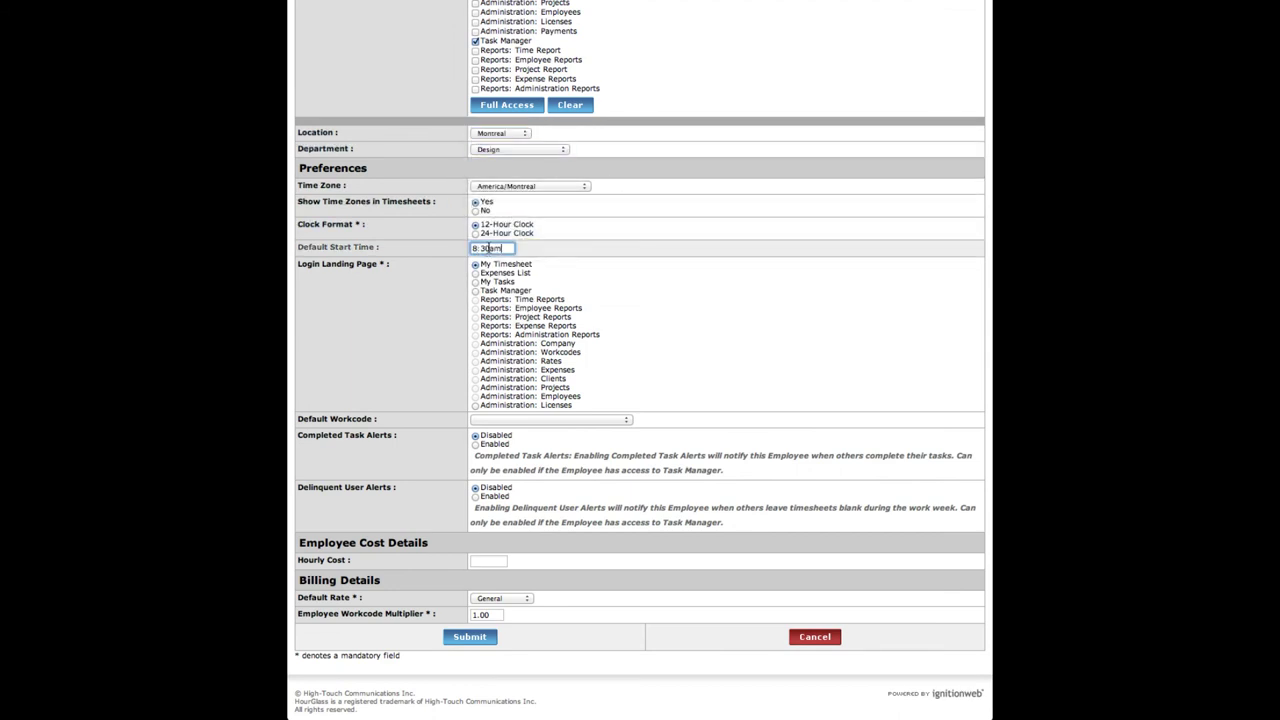
left_click(476, 284)
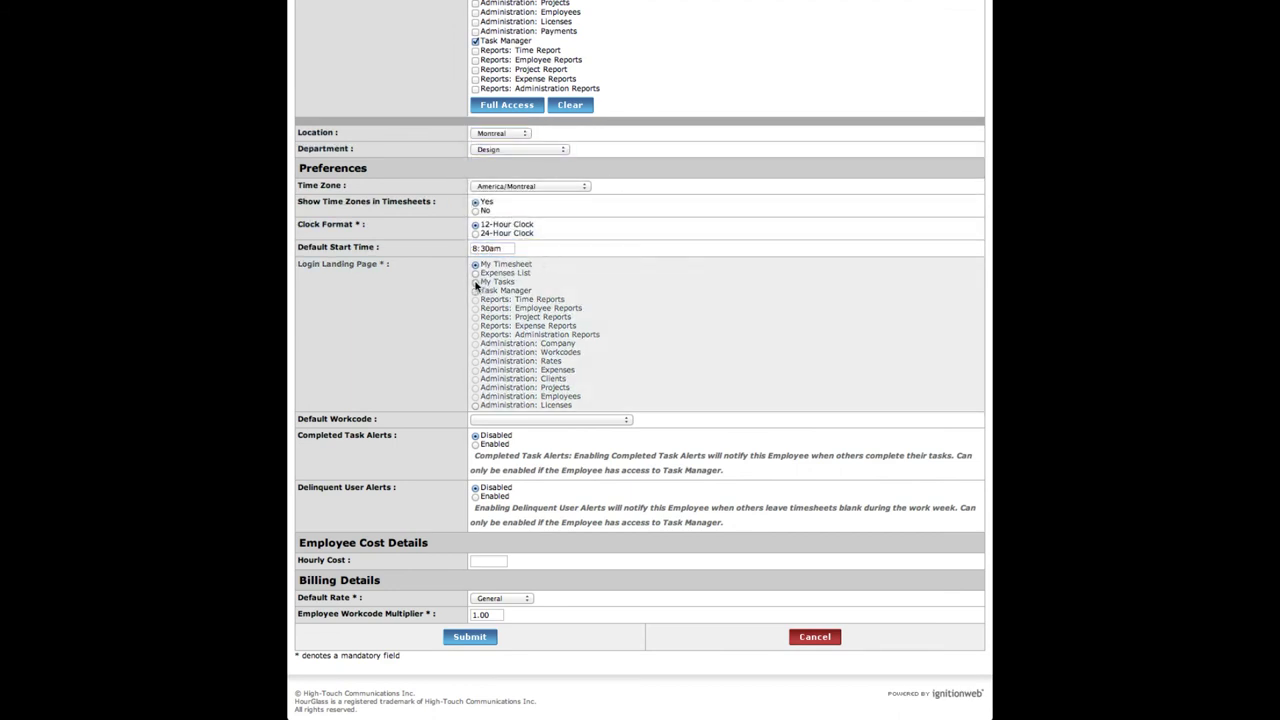
left_click(476, 283)
Step: Choose BR:DS – Design and Layout as default workcode and enable Completed Task Alerts
left_click(627, 421)
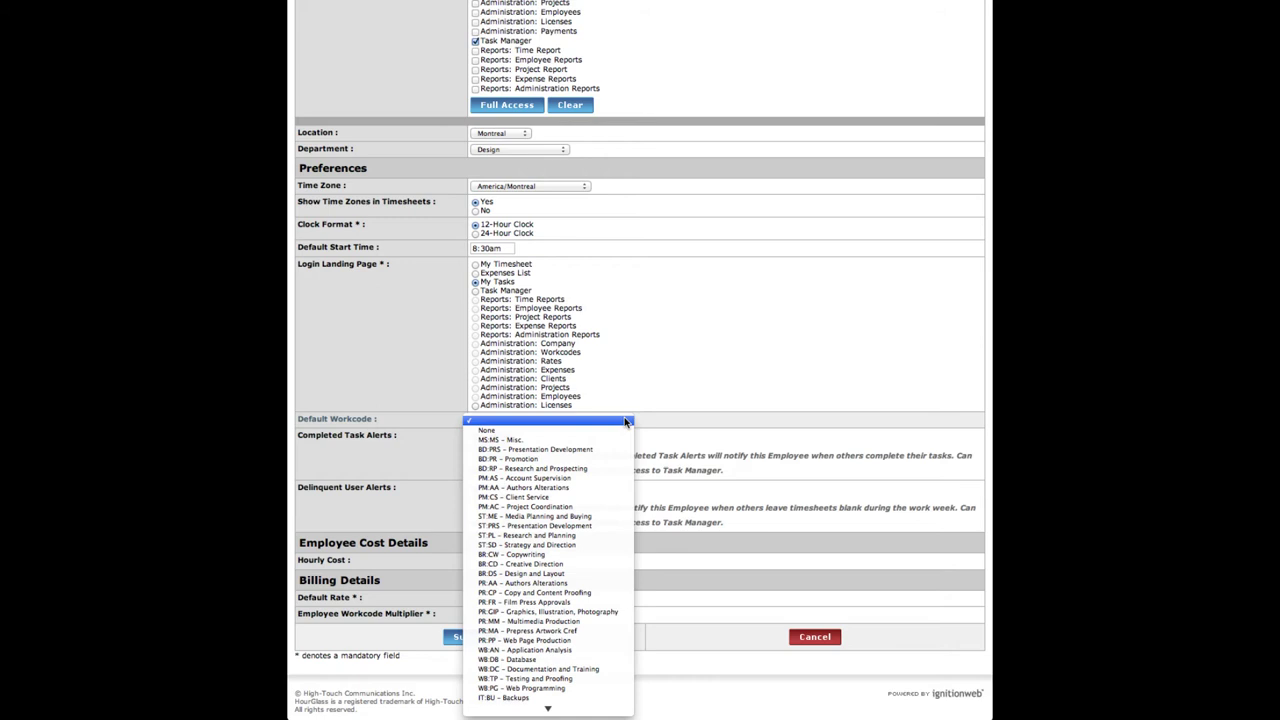
left_click(567, 574)
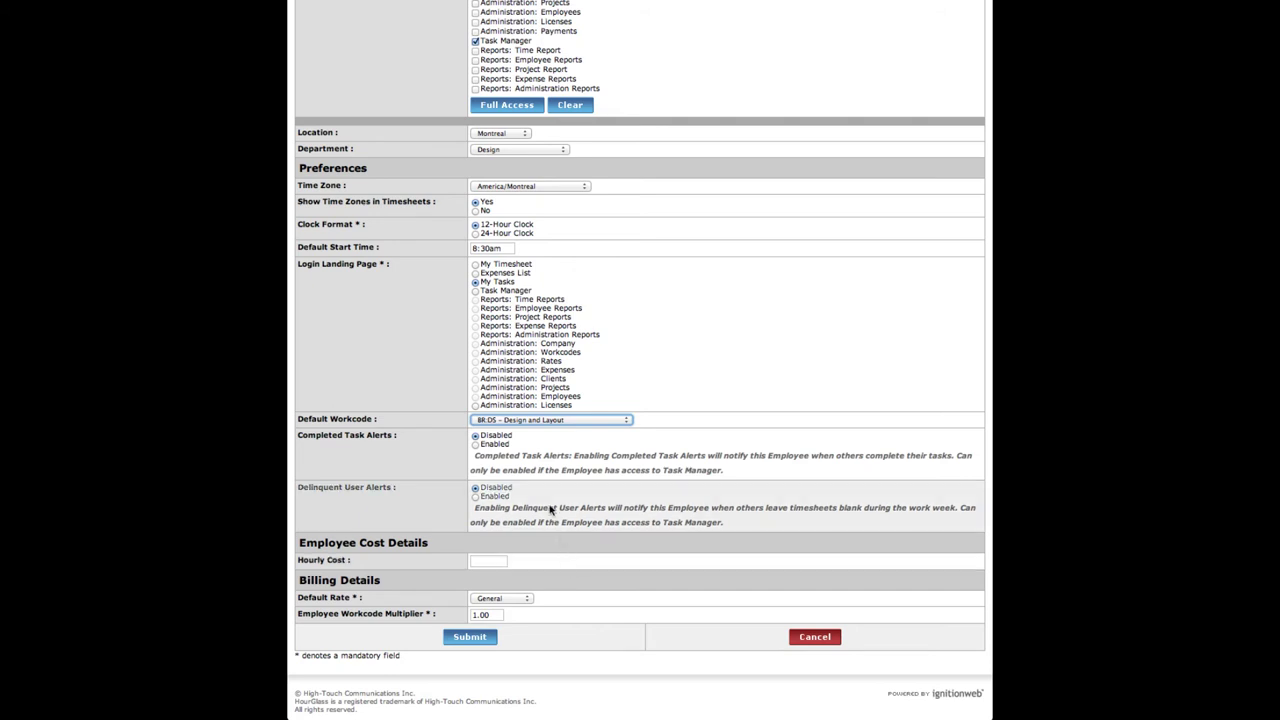
left_click(475, 445)
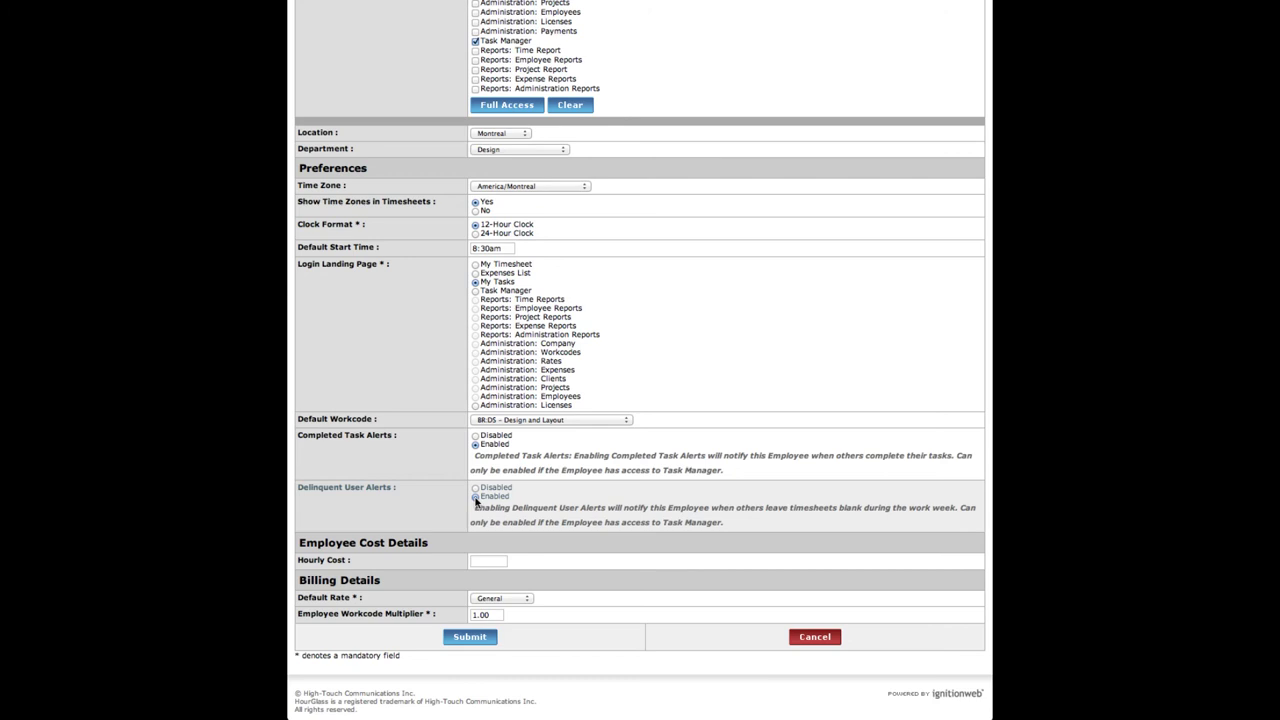
Step: Enable Delinquent User Alerts and enter an hourly cost of 100
left_click(476, 499)
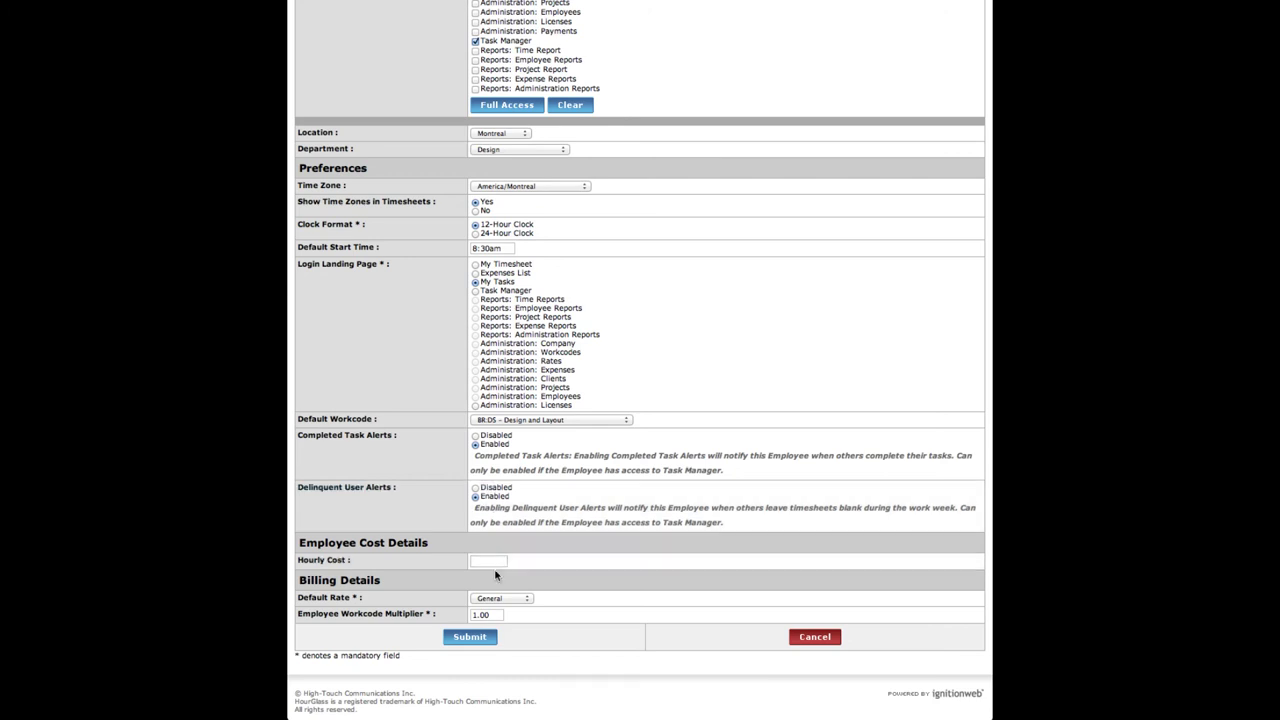
left_click(491, 561)
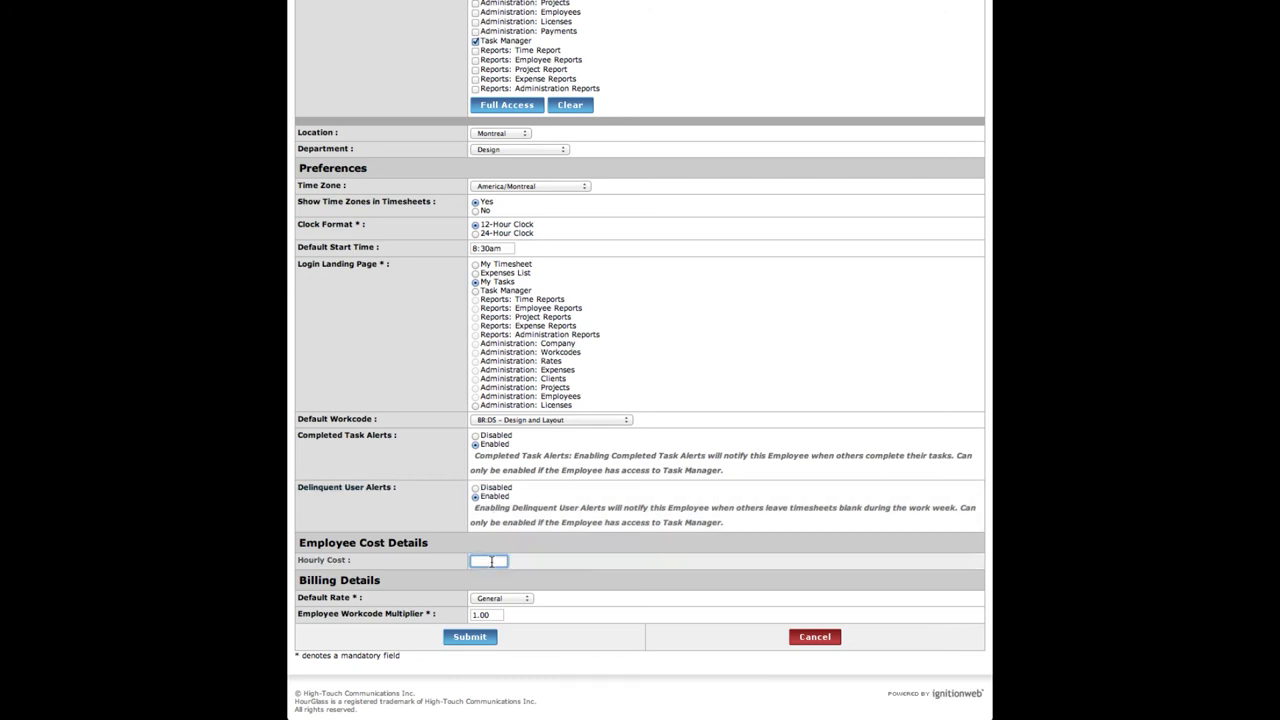
type("100")
Step: Keep General as the default rate and leave the workcode multiplier at 1.00
left_click(527, 599)
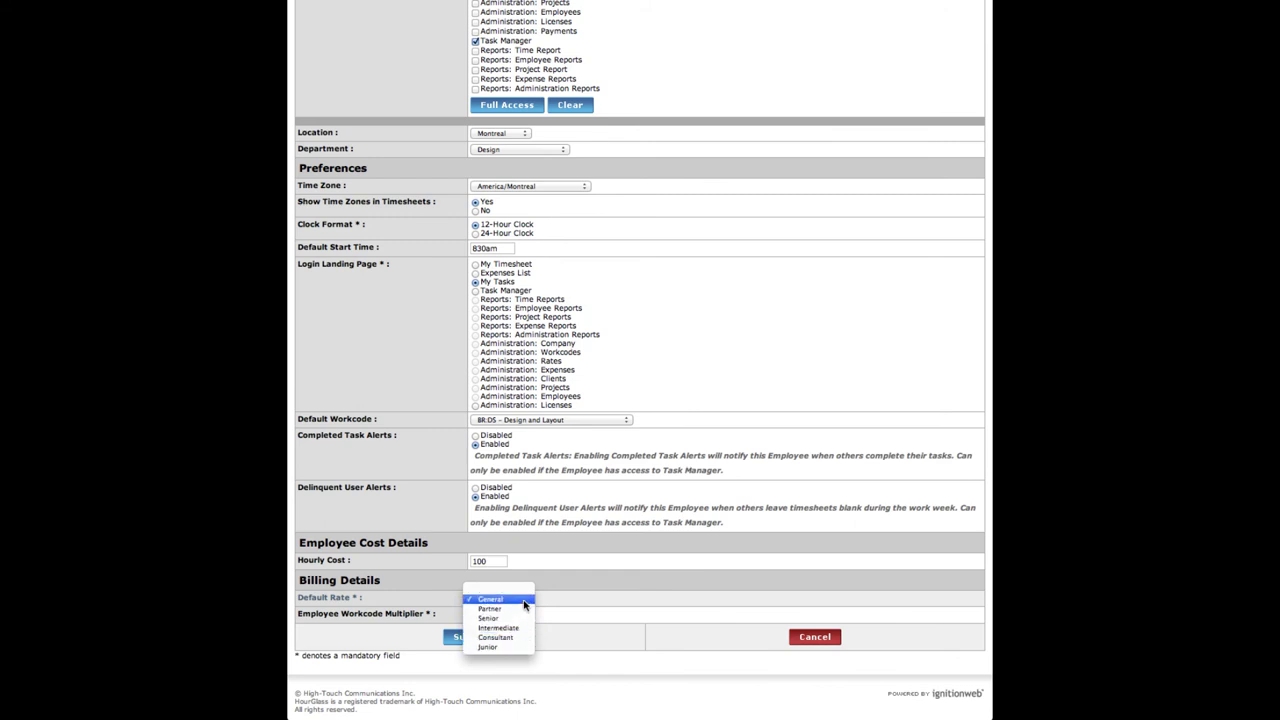
left_click(525, 600)
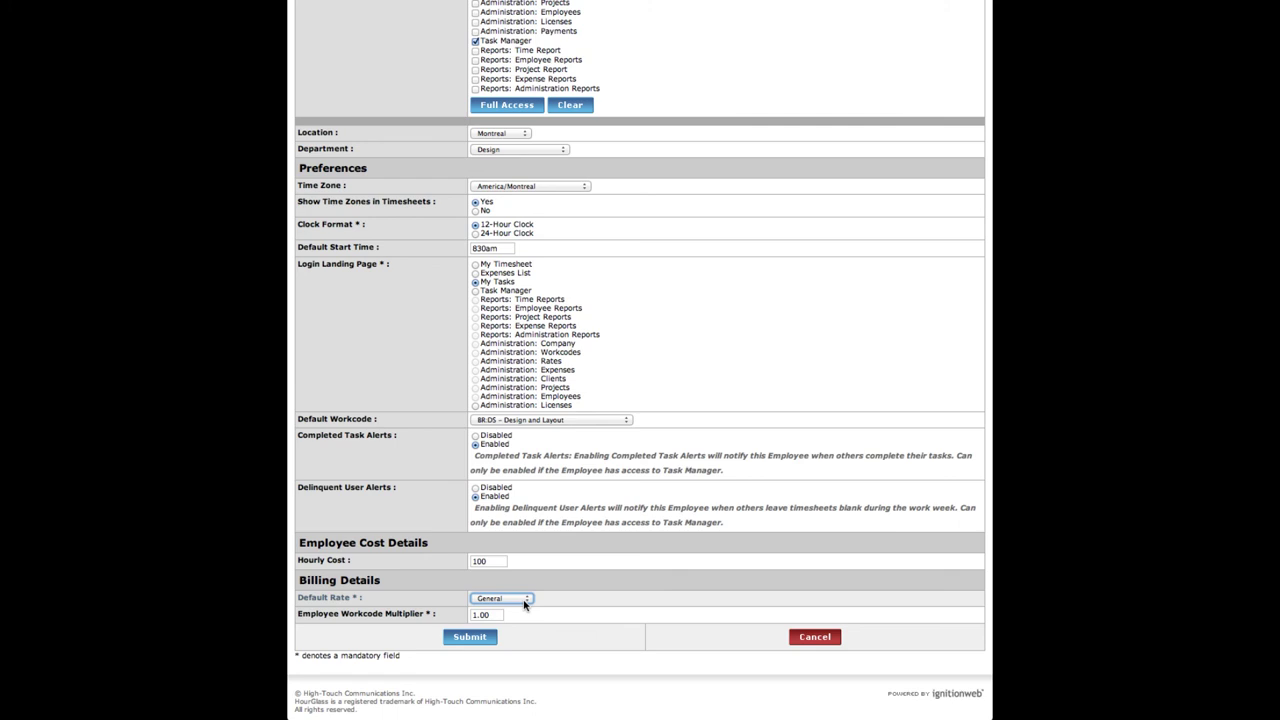
left_click(487, 614)
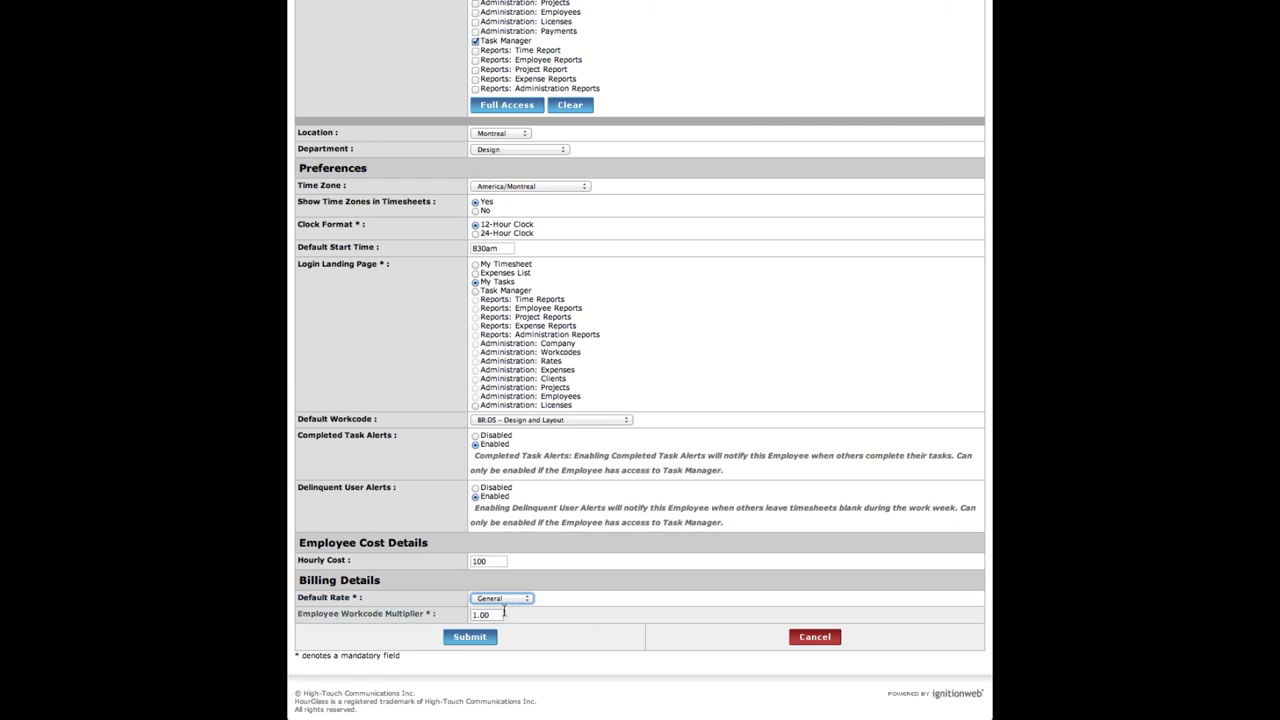
double_click(485, 614)
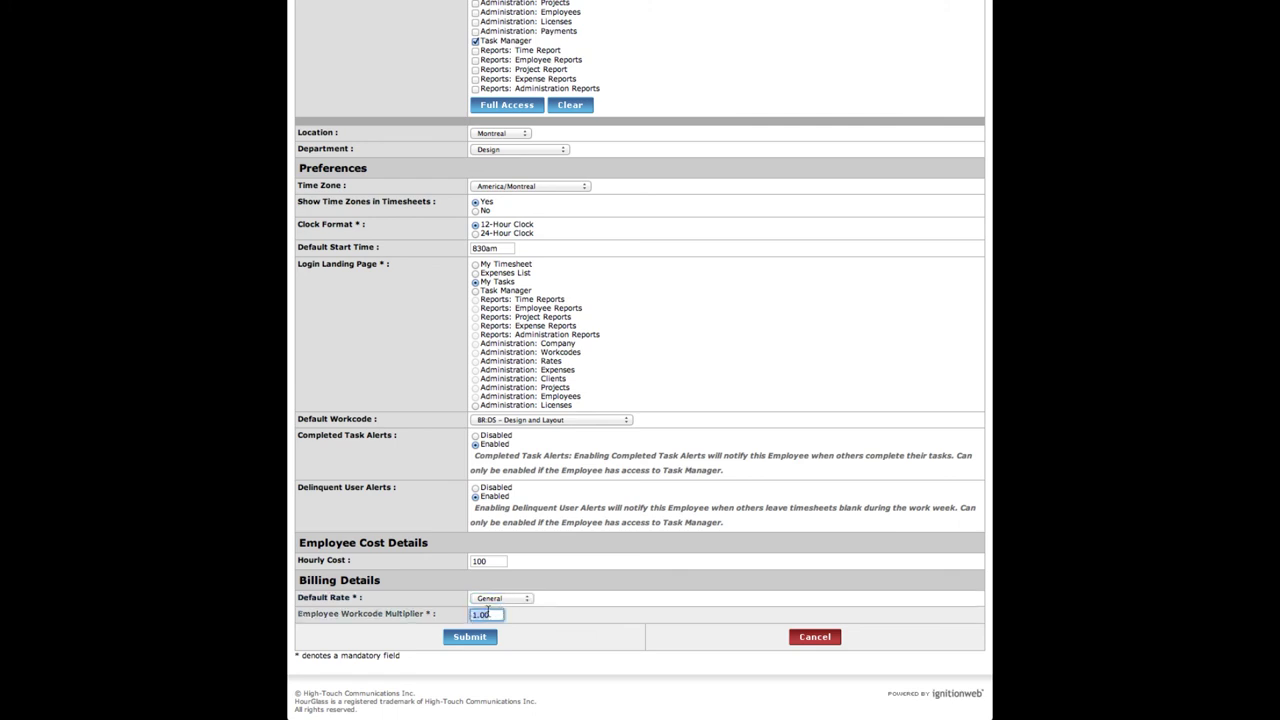
left_click(490, 613)
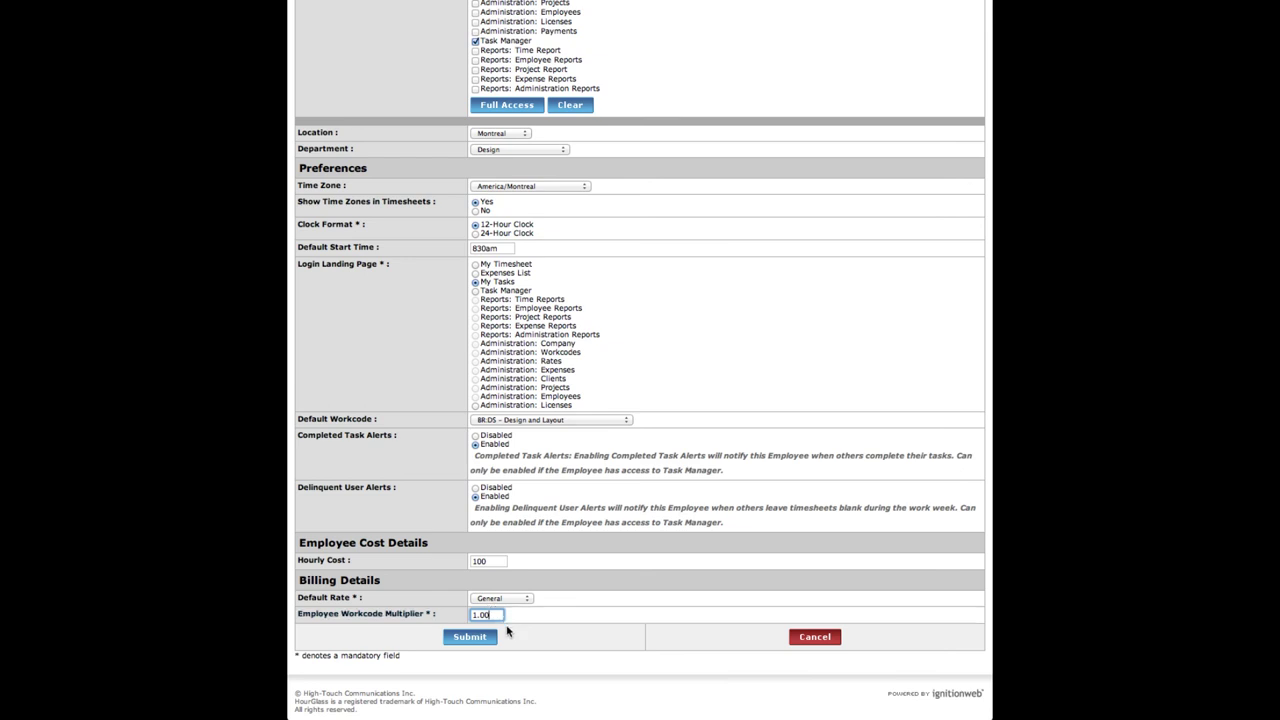
Step: Submit the completed Add Employee form
left_click(492, 638)
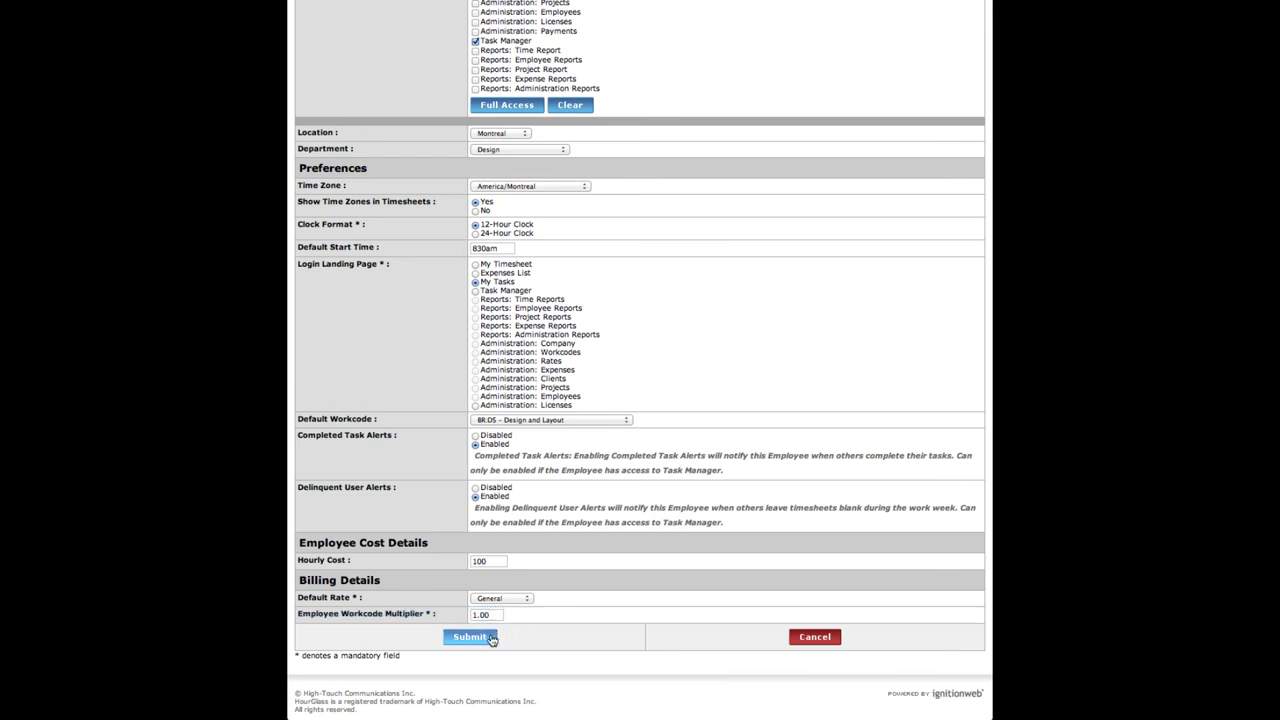